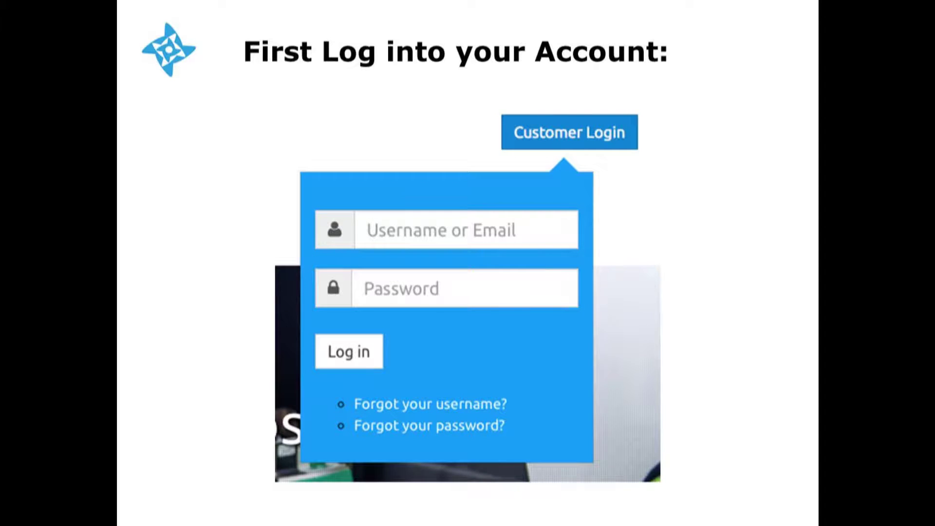
- Advance to the 'Look out for...' slide showing the INSERT KEY TO CHECK-IN banner
{"action": "key", "text": "Right"}
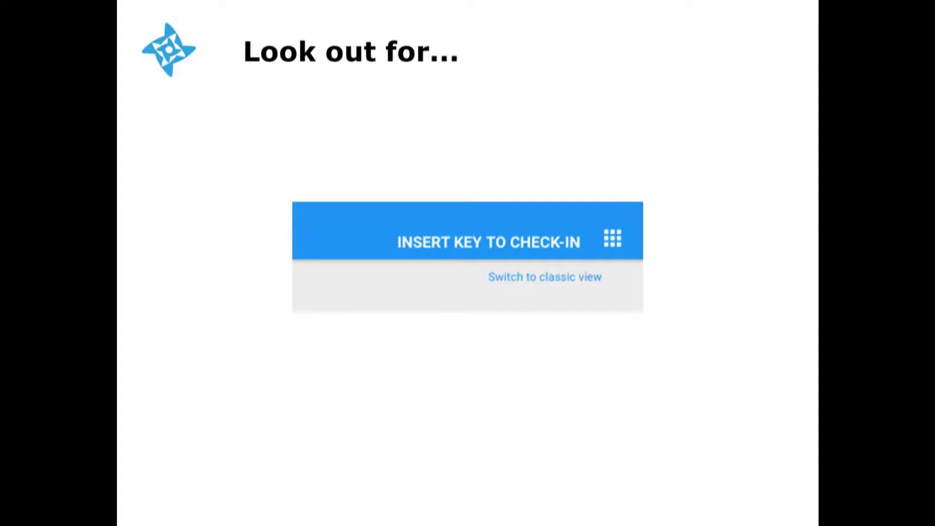